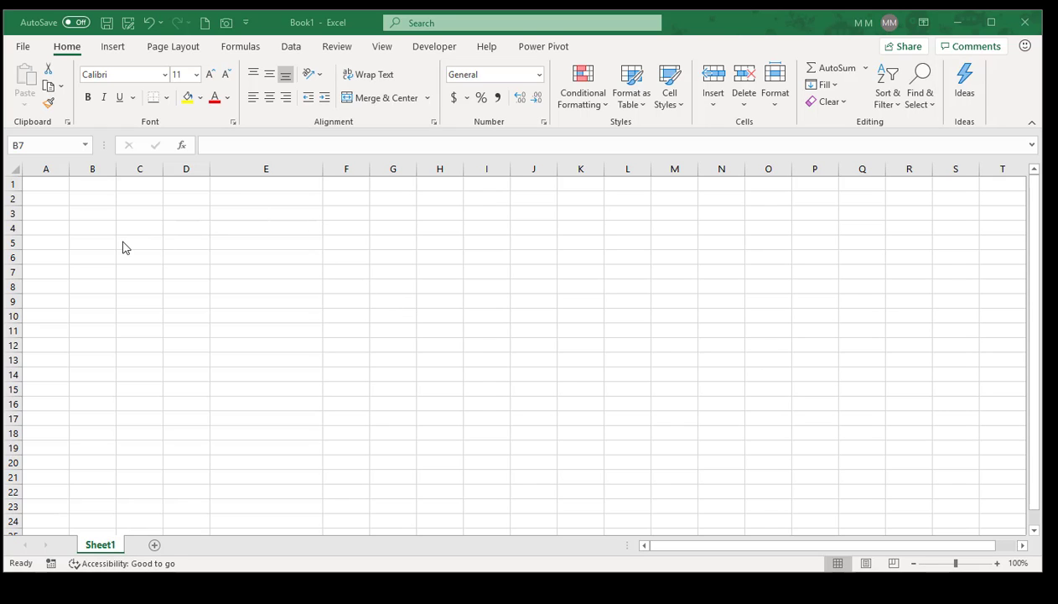
Enter "This is an excellent sentence" in cell B2 and widen column B to fit the whole text.
left_click(92, 199)
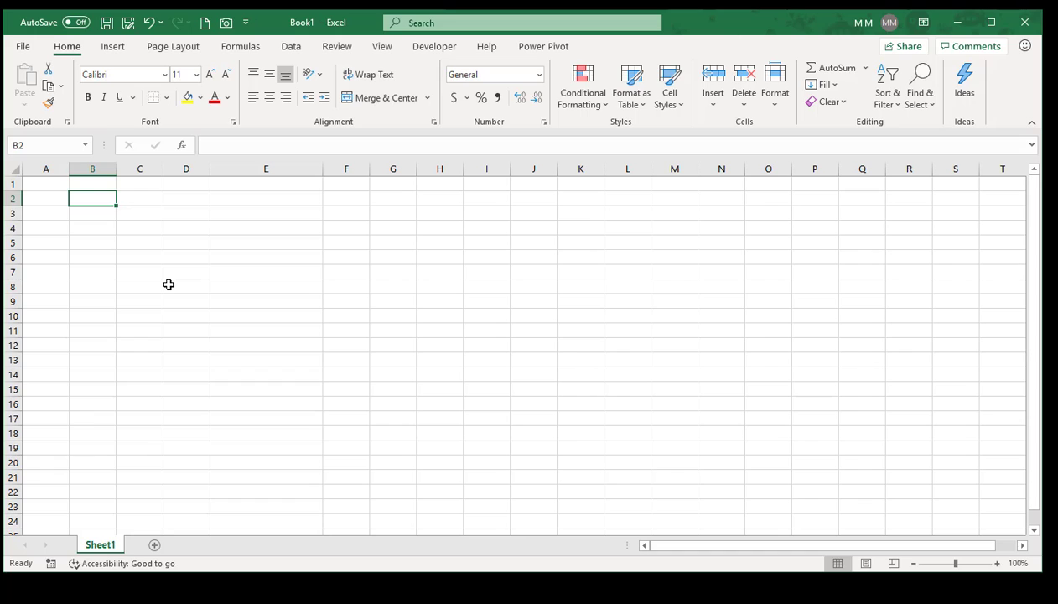
type("This is ")
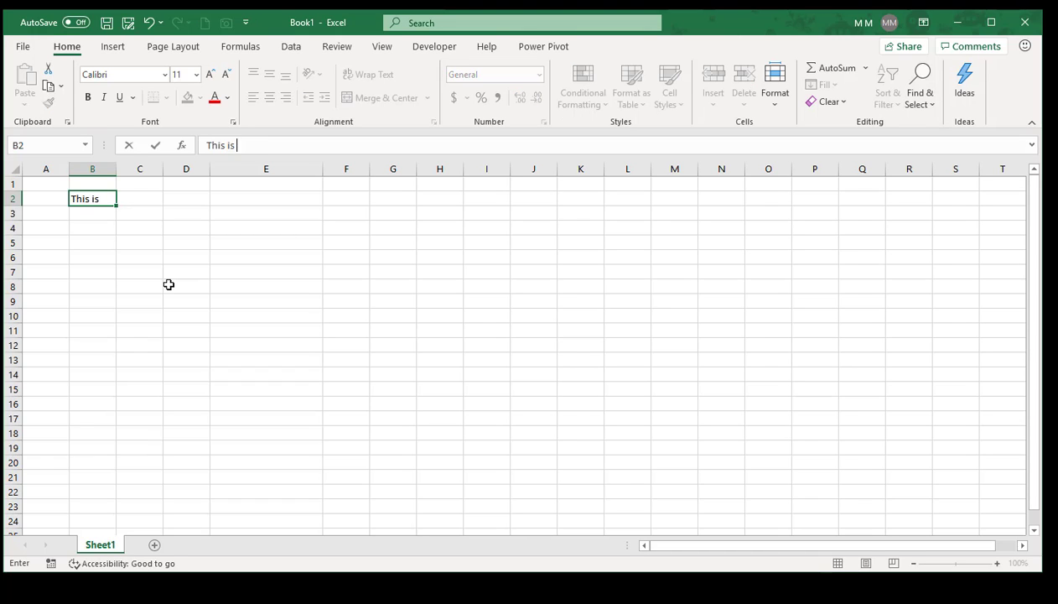
type("an excelle")
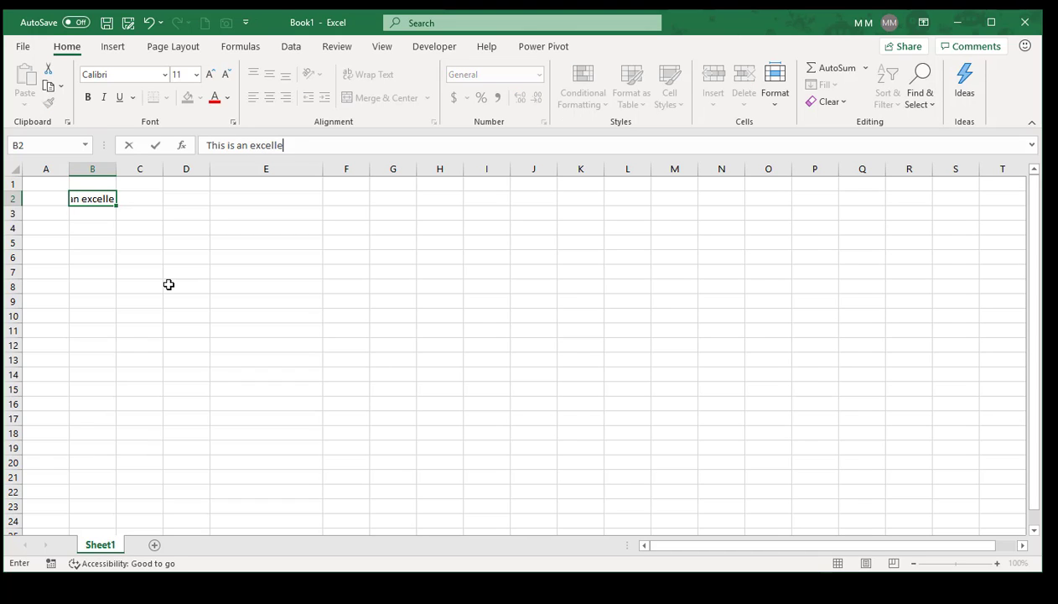
type("nt sentence")
key("ctrl+Return")
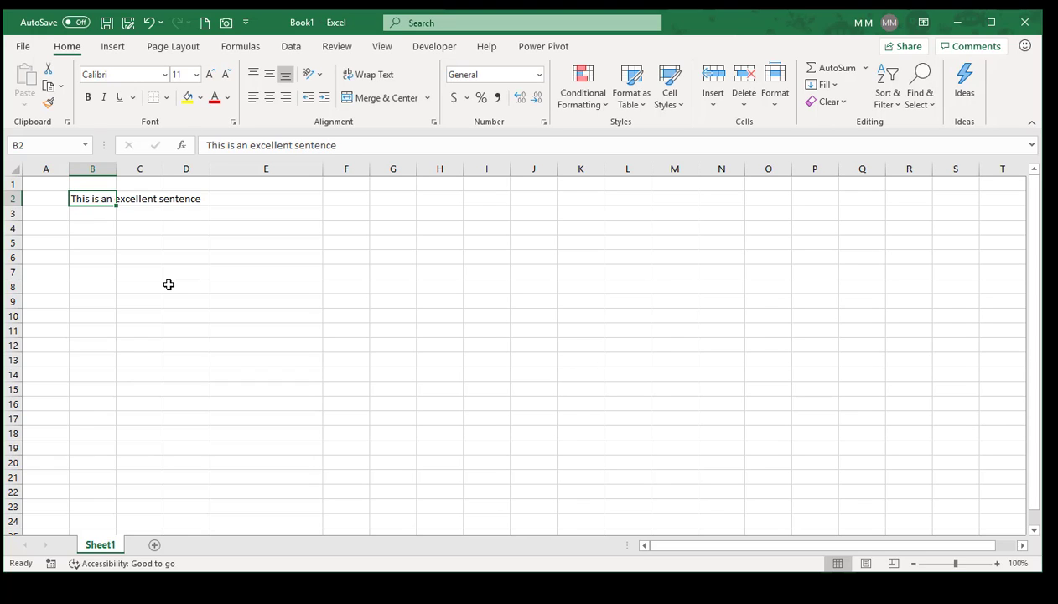
left_click_drag(116, 168, 209, 170)
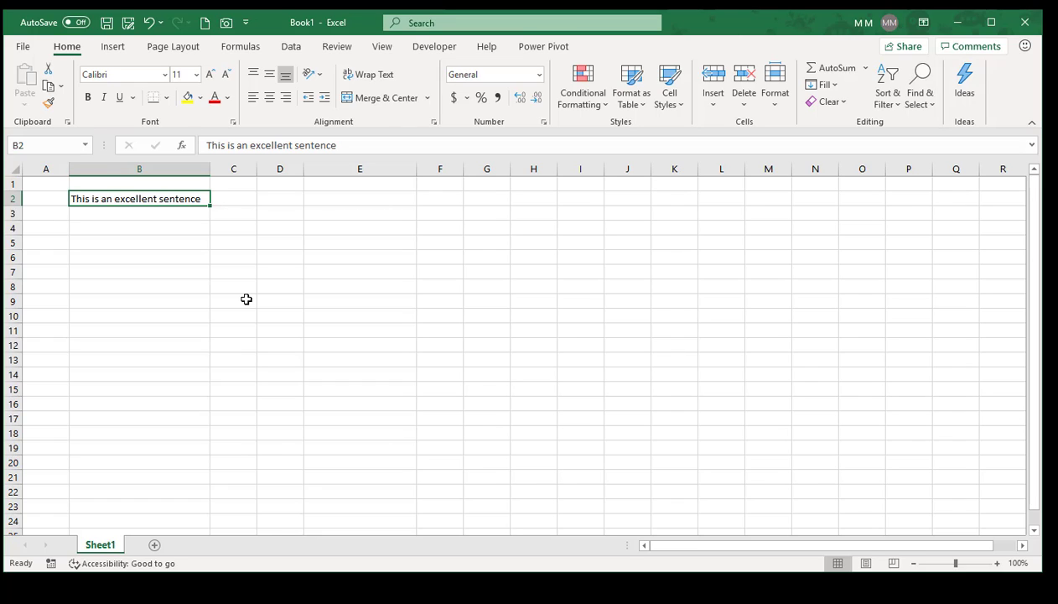
Enter the formula =LEN(B2) in cell D2 to count the characters of the sentence.
key("Right")
key("Right")
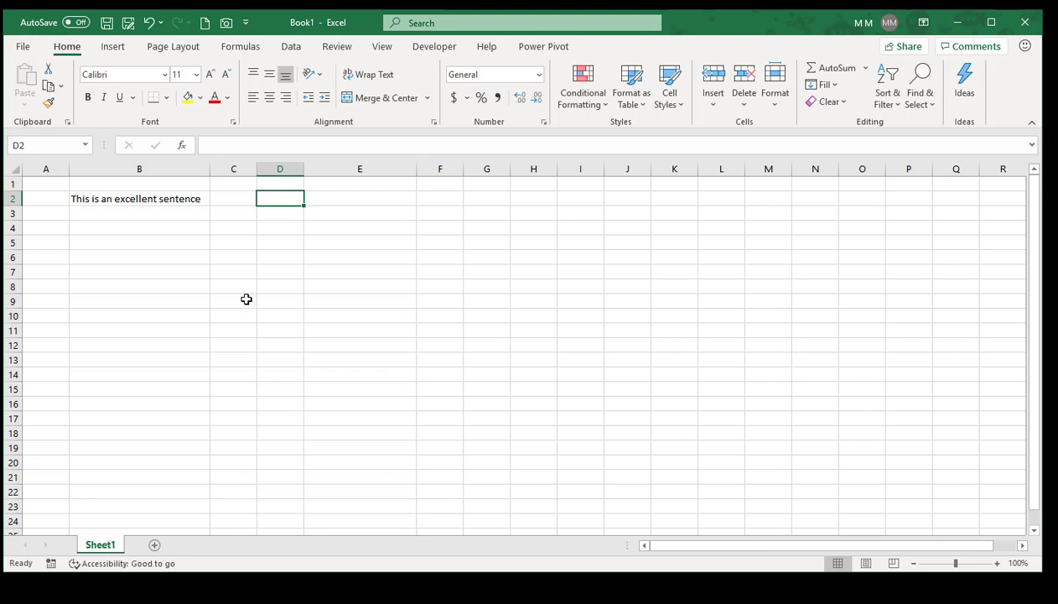
type("=le")
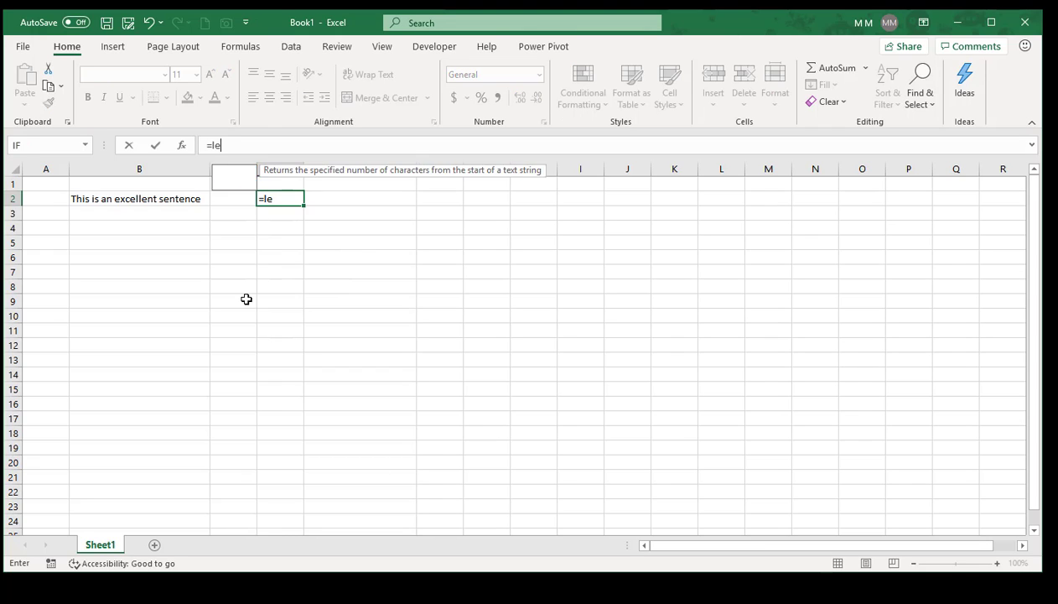
type("n(")
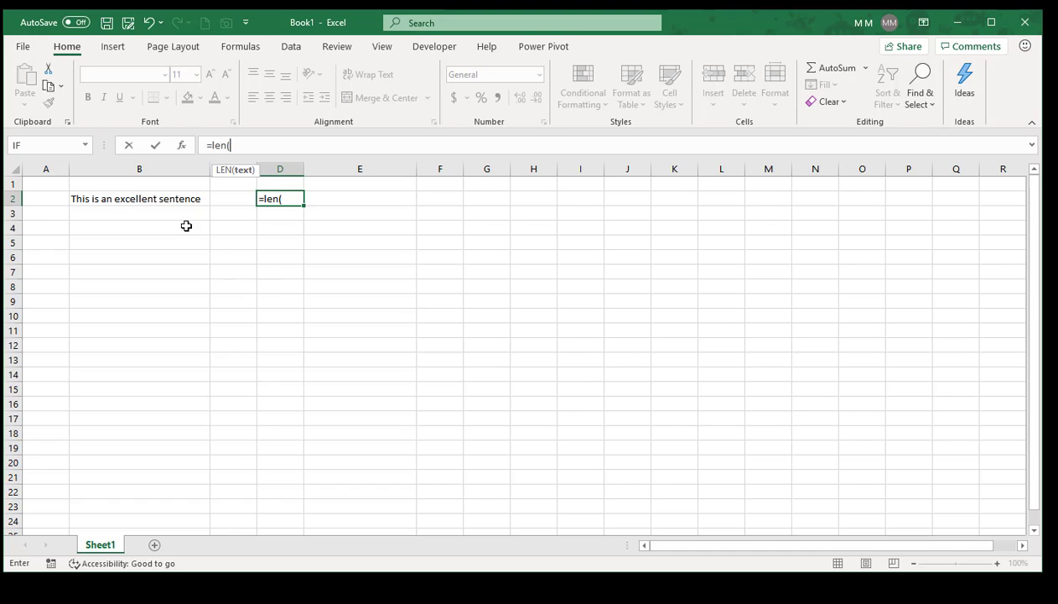
left_click(149, 198)
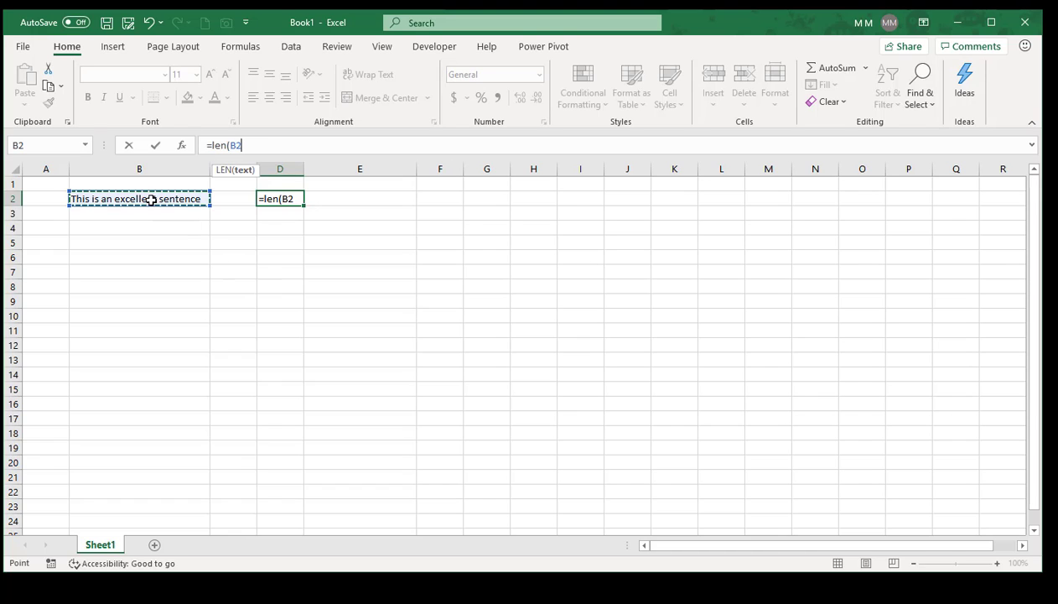
type(")")
key("ctrl+Return")
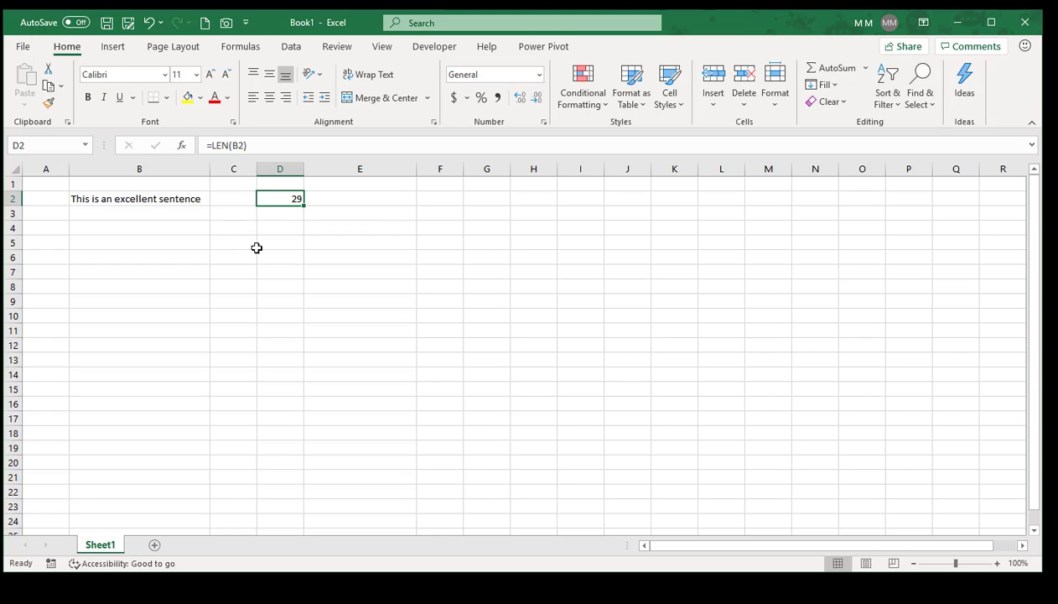
Enter the formula =SUBSTITUTE(B2,"e","") in cell E2 to strip every letter e from the sentence.
left_click(333, 199)
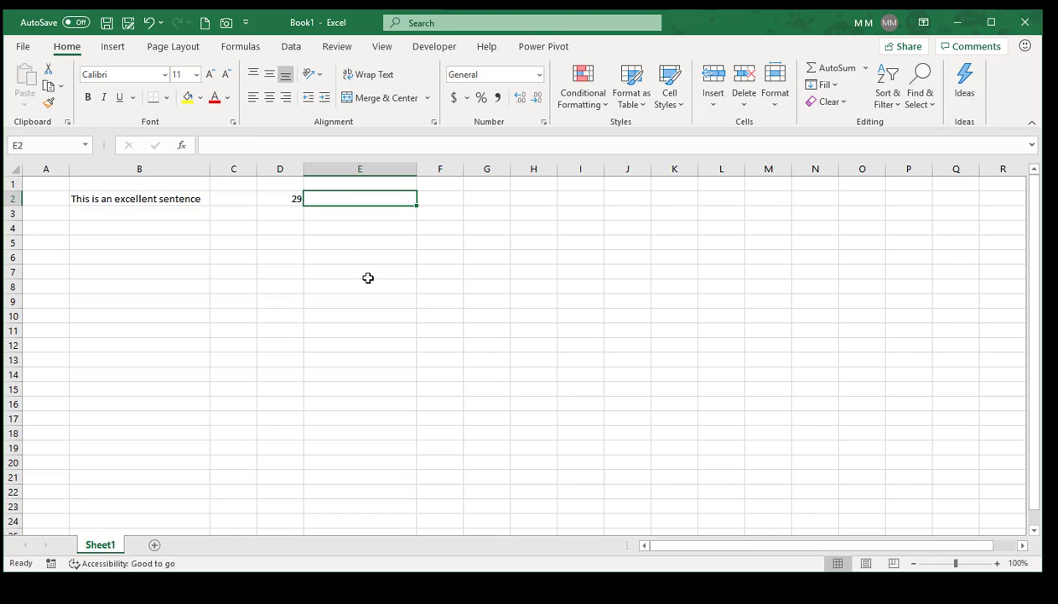
type("=sub")
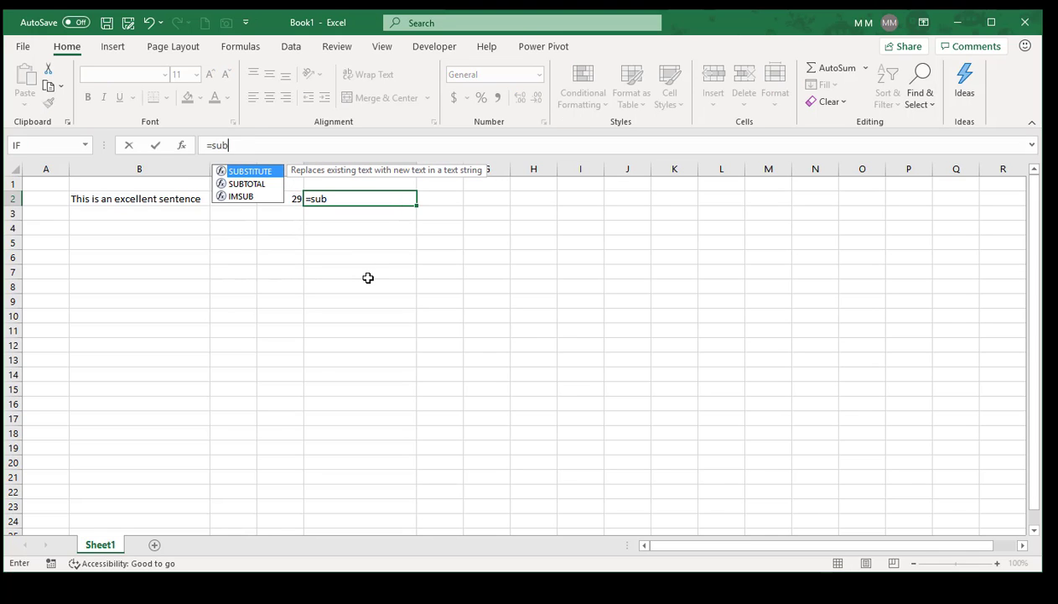
key("Tab")
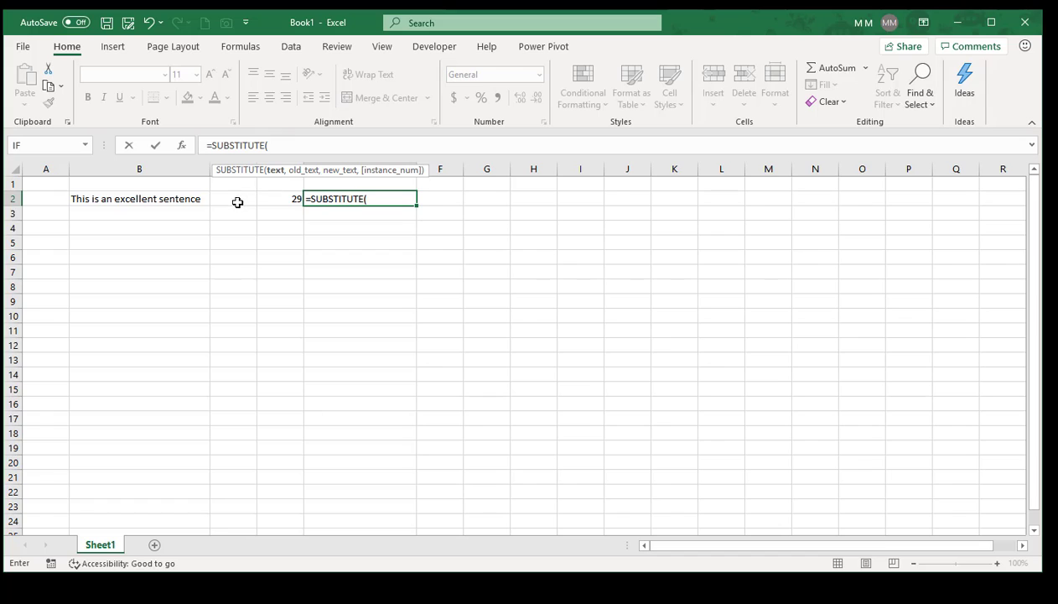
left_click(149, 199)
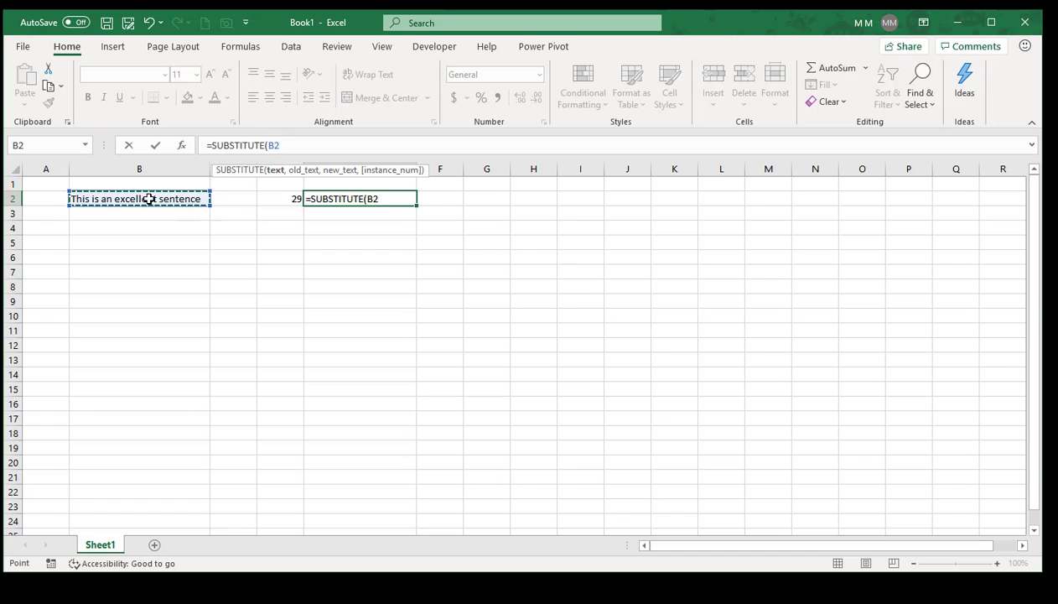
type(",")
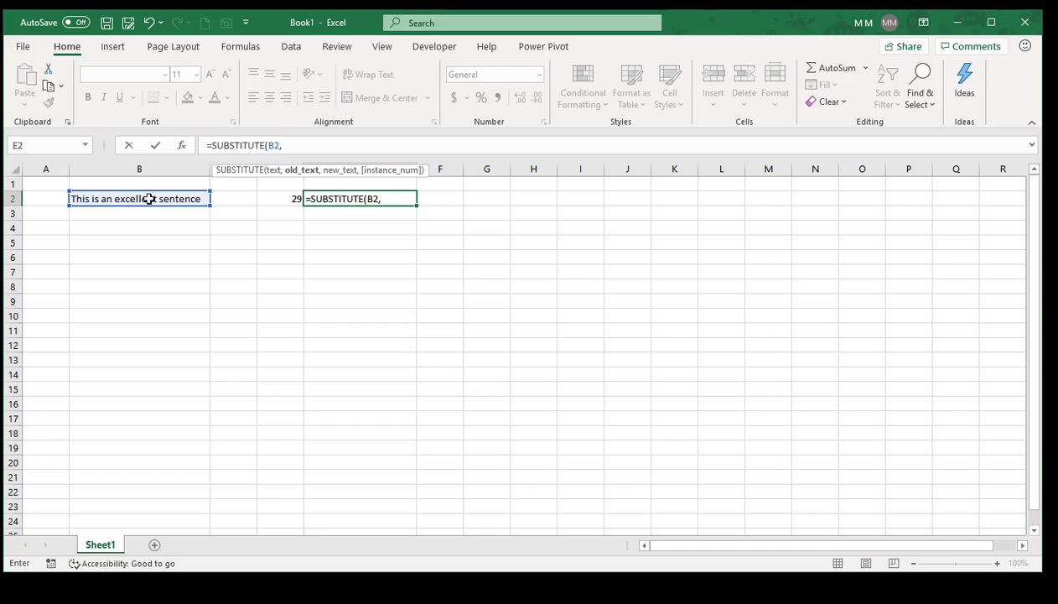
type("e")
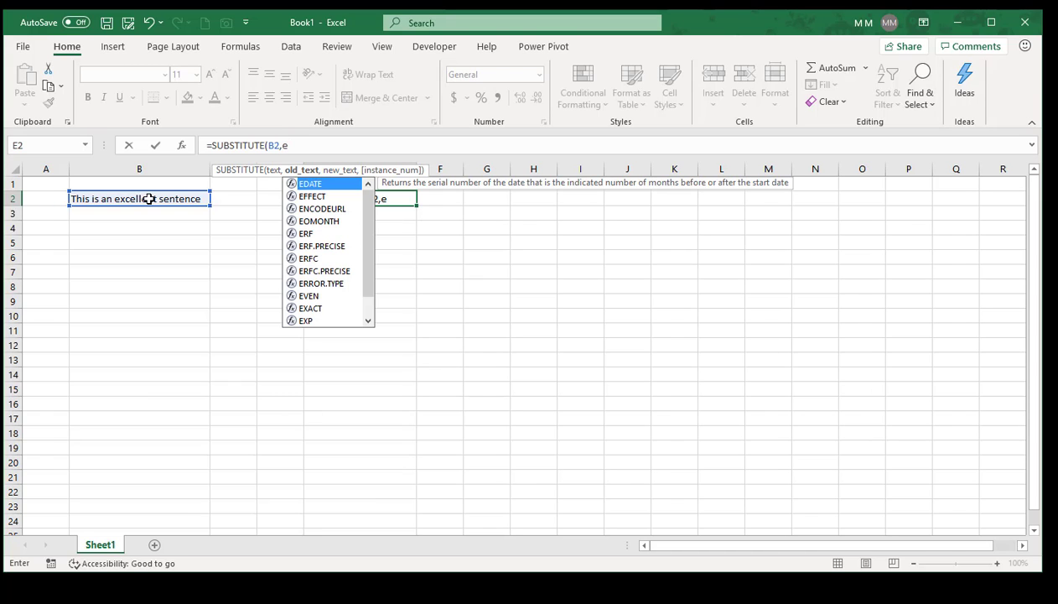
key("BackSpace")
type("\"e")
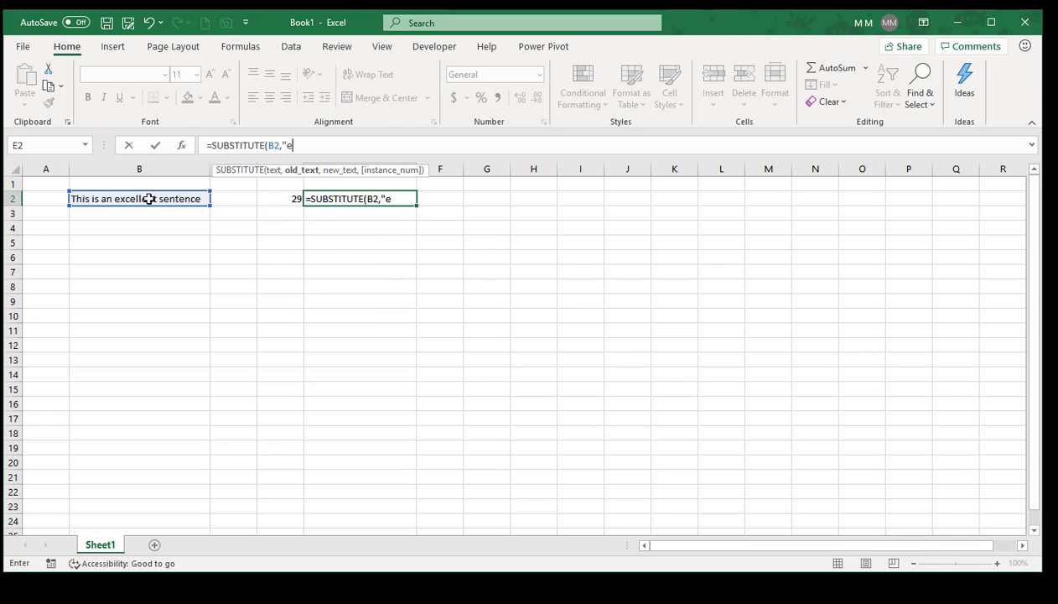
type("\",")
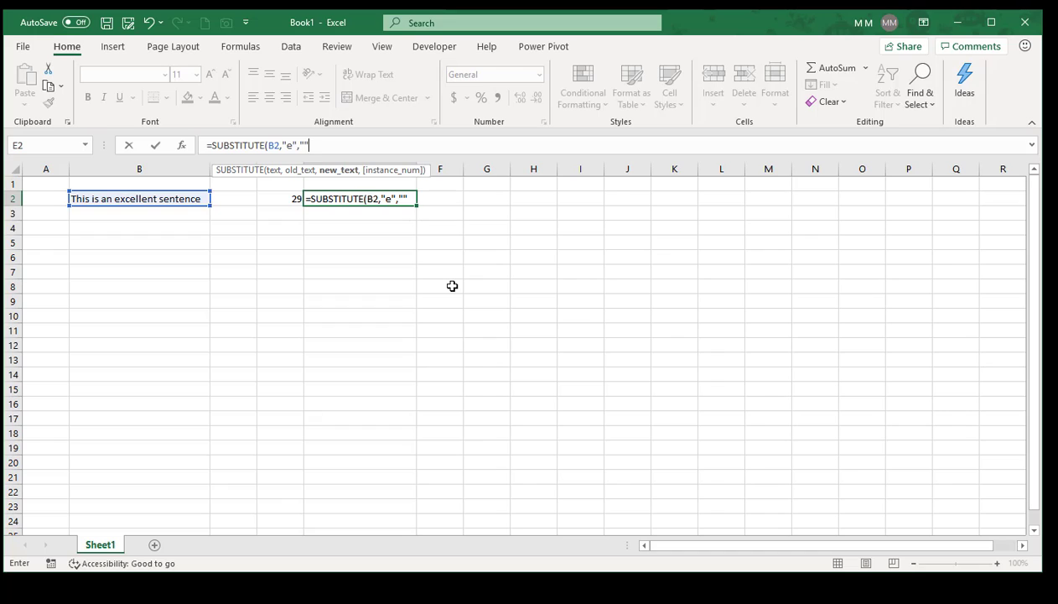
type(")")
key("ctrl+Return")
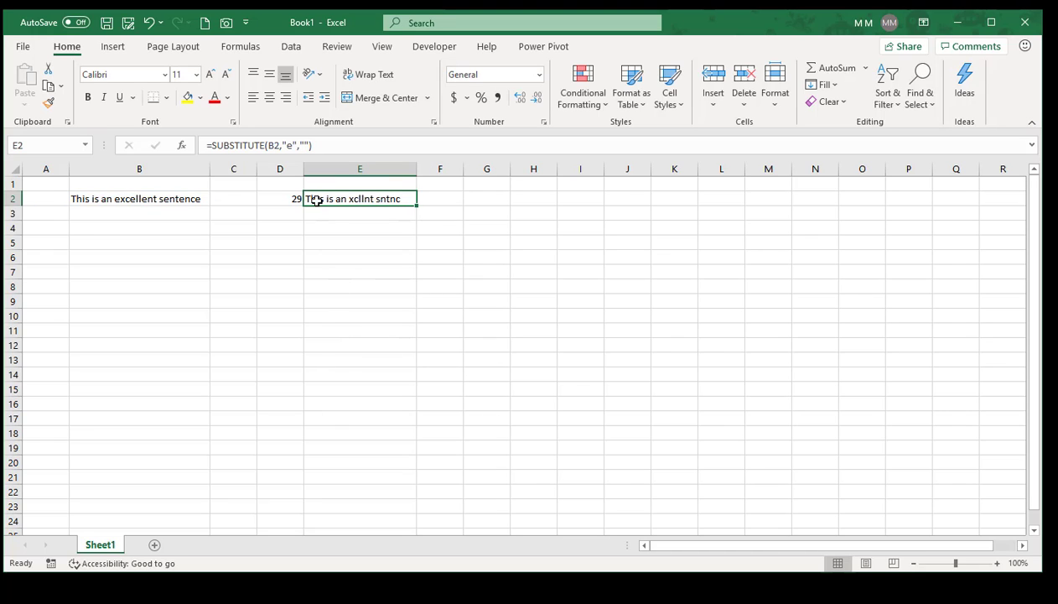
Enter the formula =LEN(E2) in cell F2 to count the characters of the stripped sentence.
left_click(431, 202)
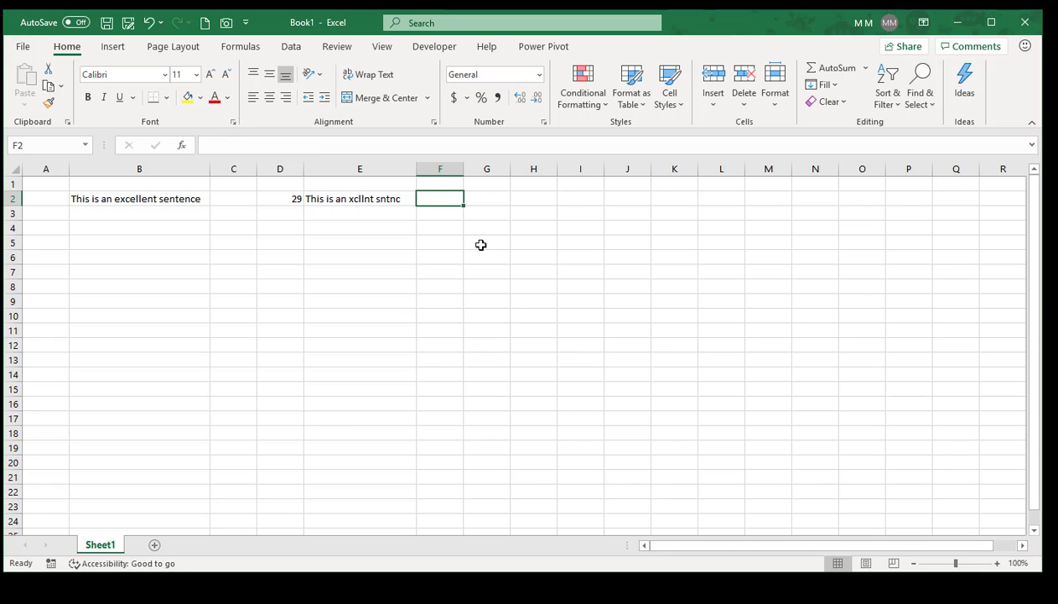
type("=len(")
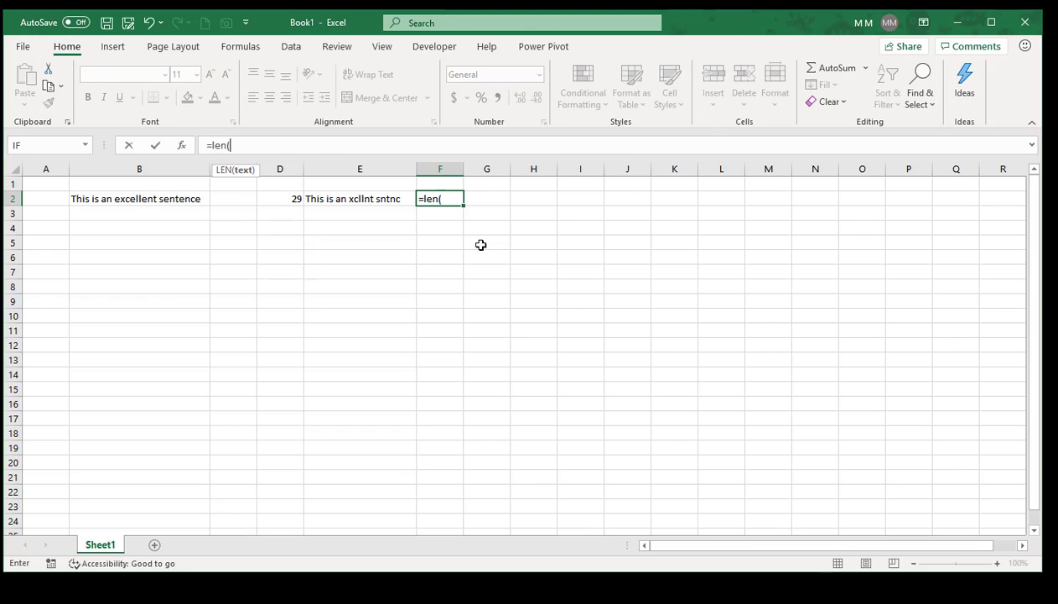
left_click(368, 199)
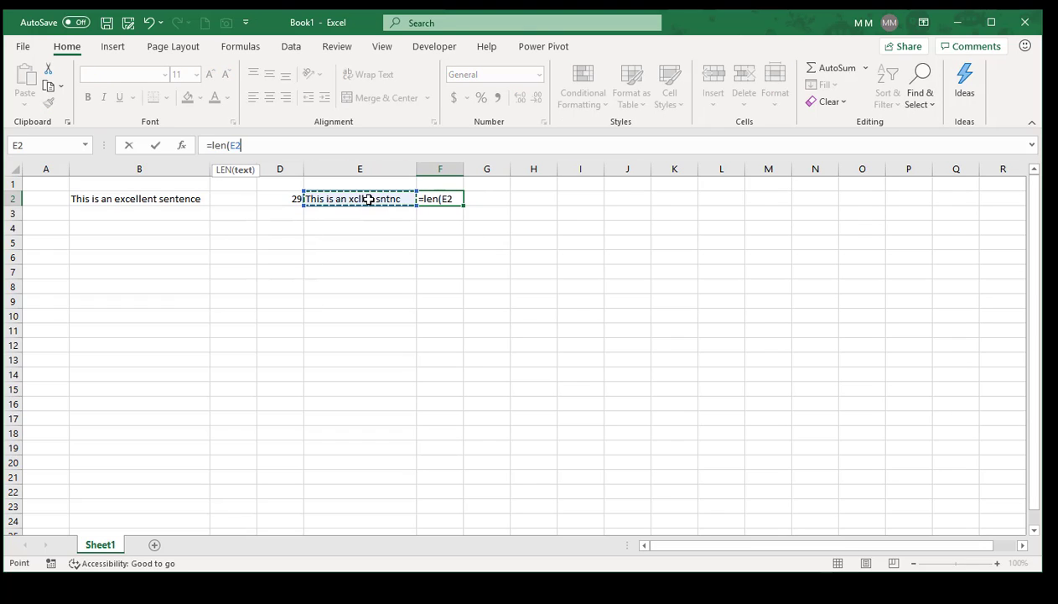
type(")")
key("Return")
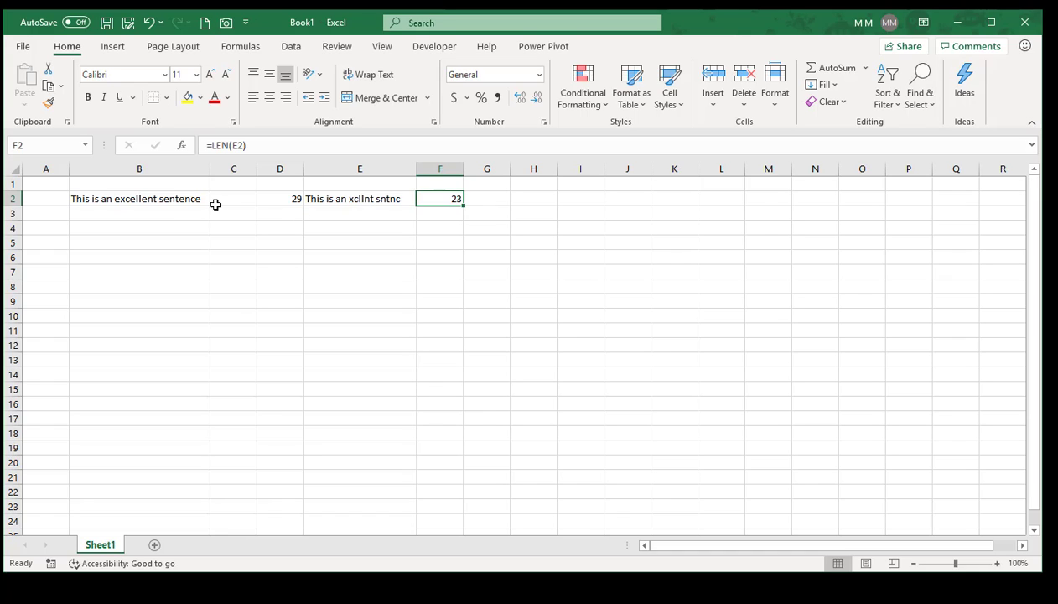
left_click(168, 201)
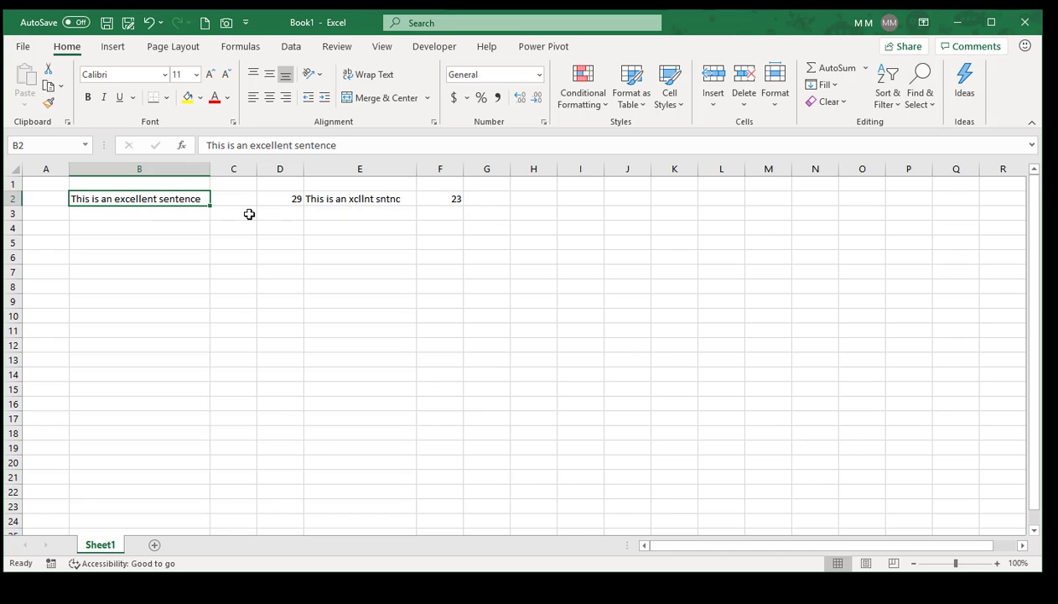
left_click(271, 199)
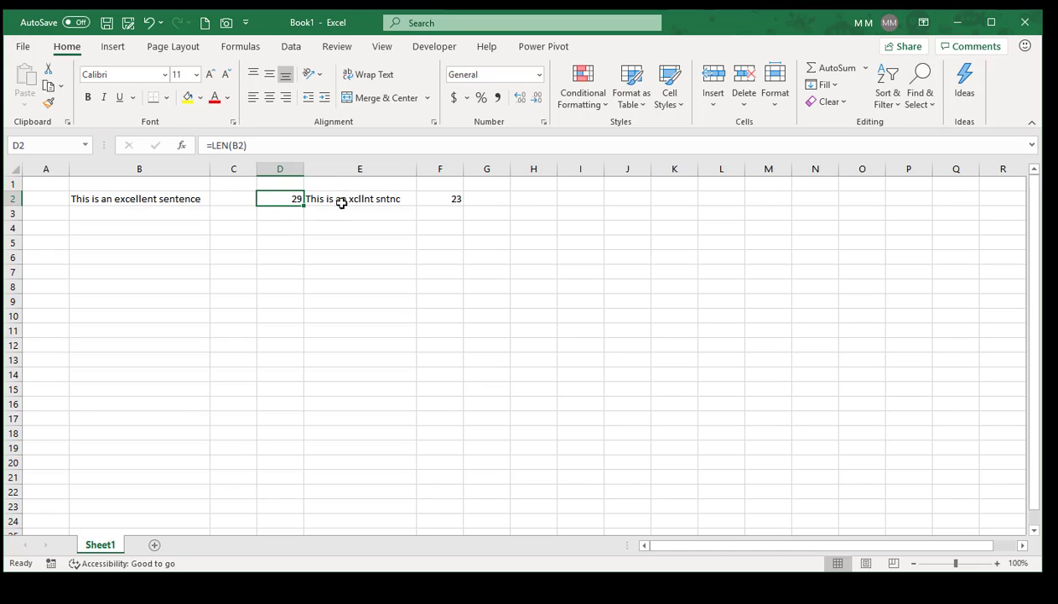
left_click(444, 199)
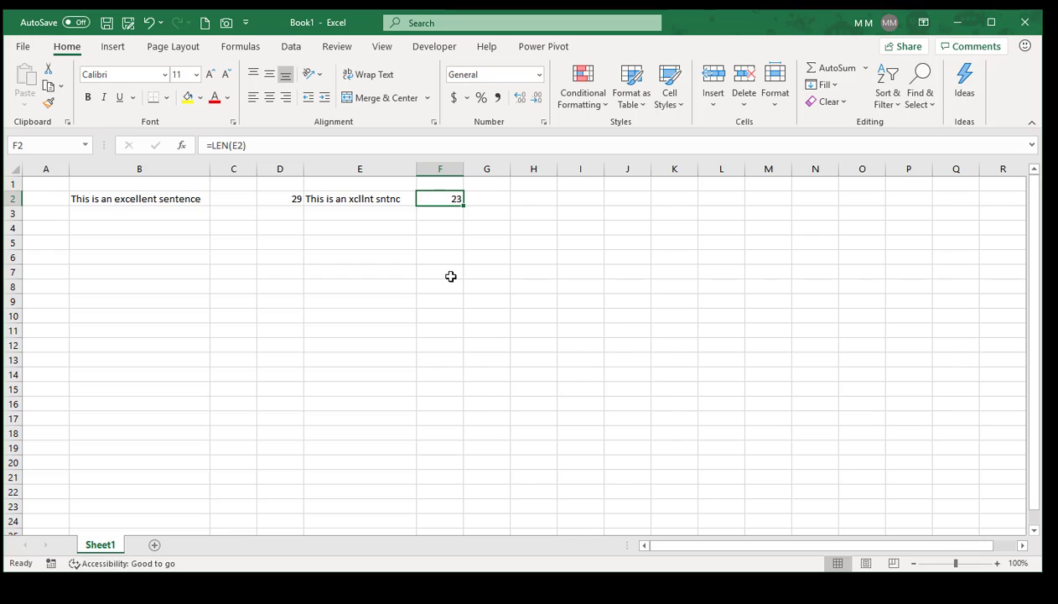
left_click(222, 145)
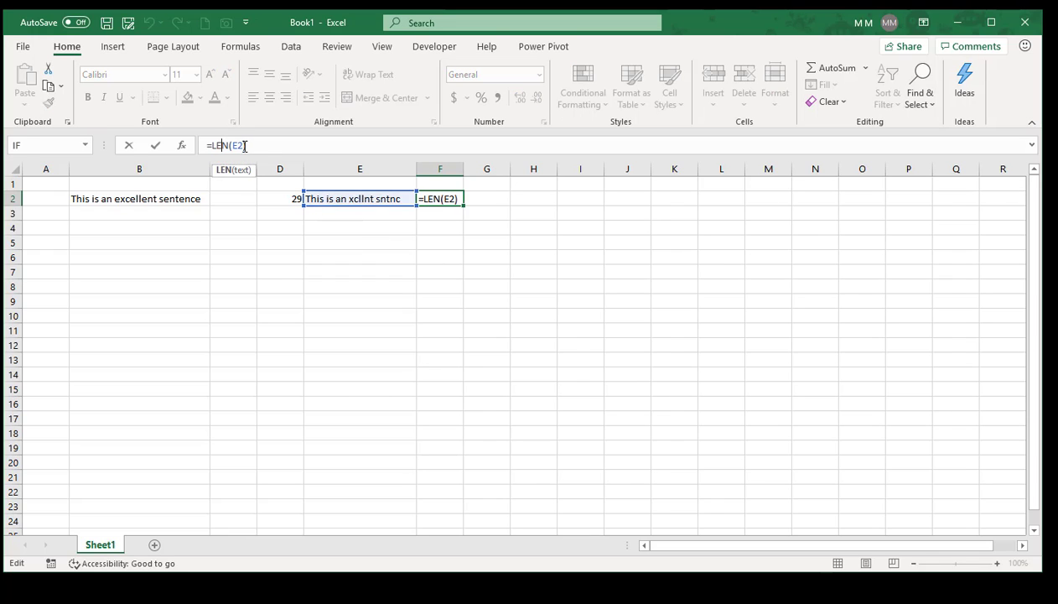
key("ctrl+Return")
Wrap the SUBSTITUTE formula in cell E2 in LEN so that it reads =LEN(SUBSTITUTE(B2,"e","")).
left_click(327, 197)
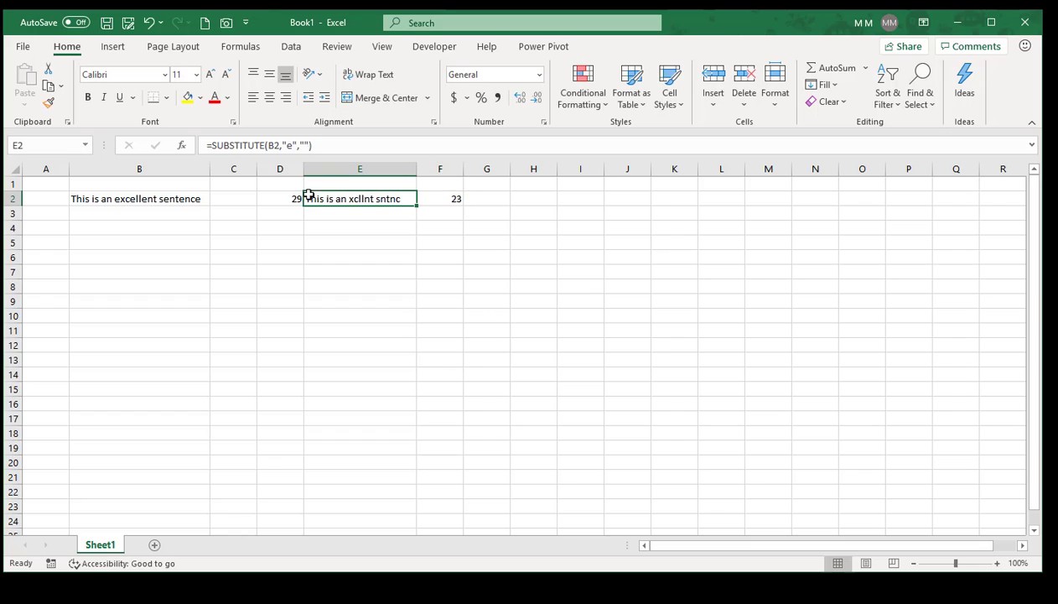
left_click(213, 145)
type("len")
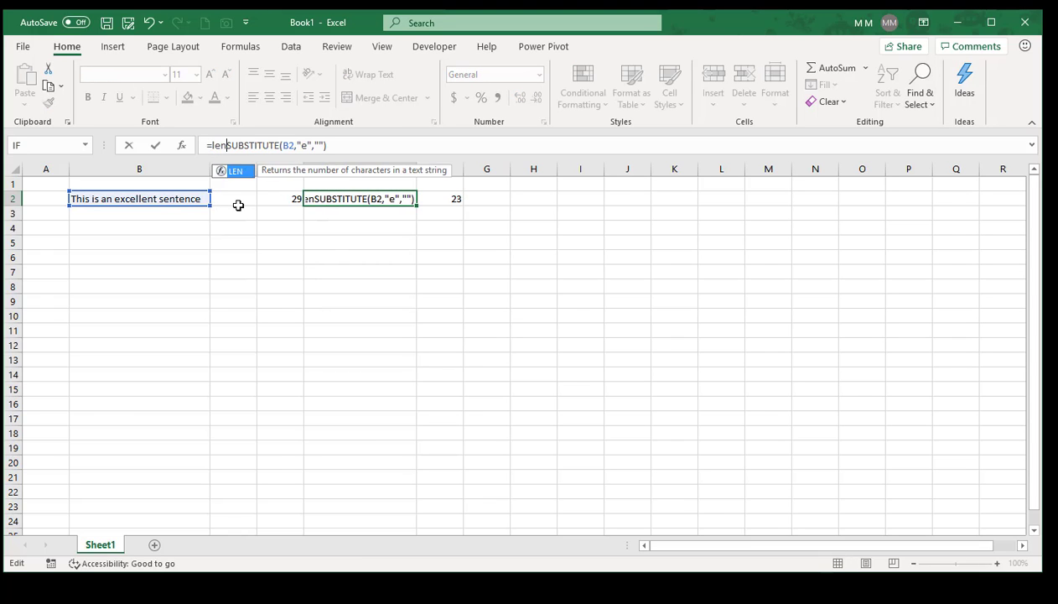
type("(")
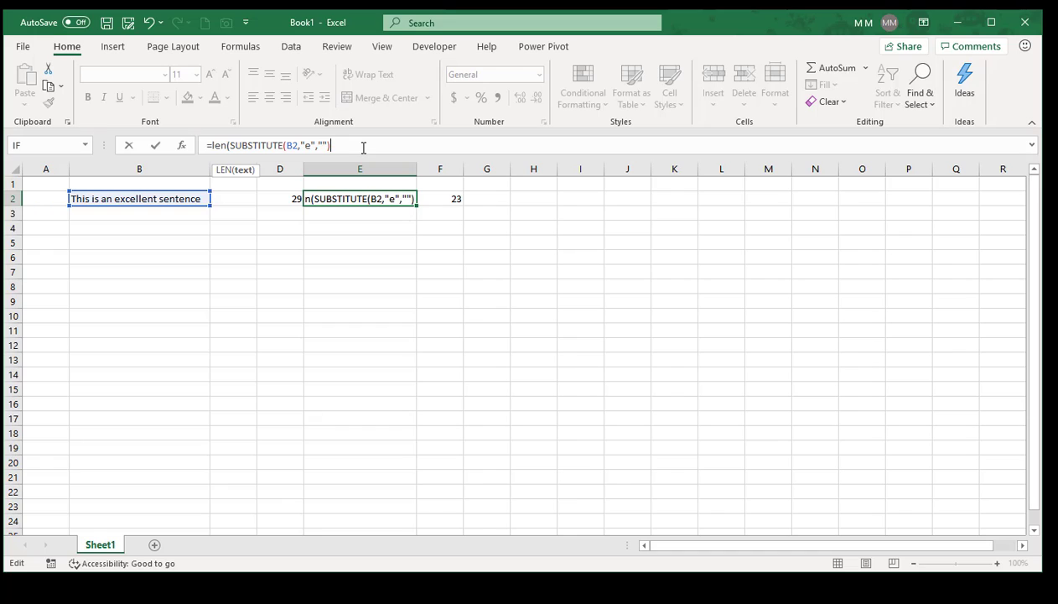
type(")")
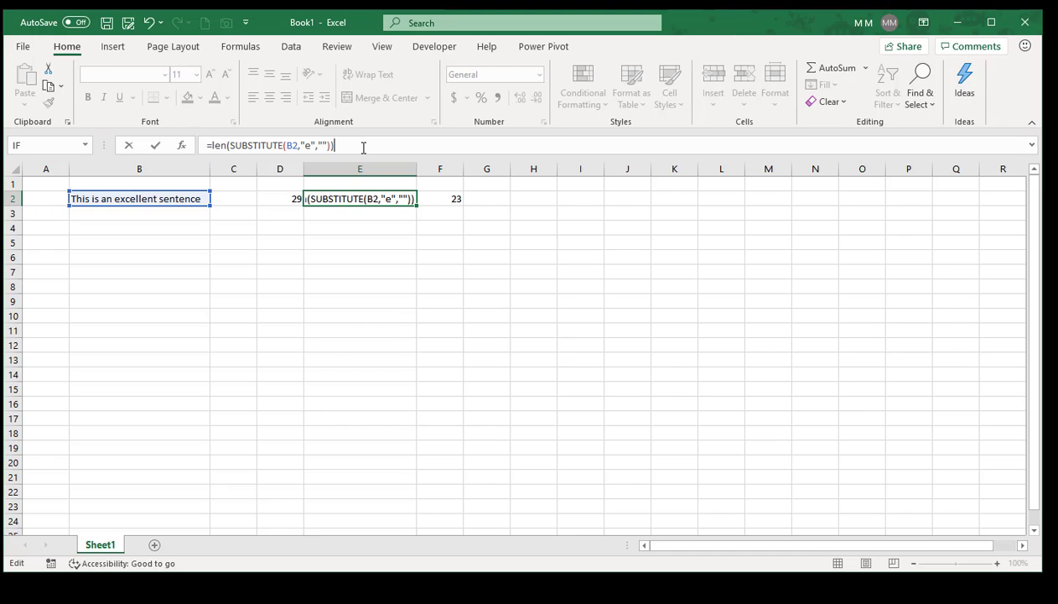
key("ctrl+Return")
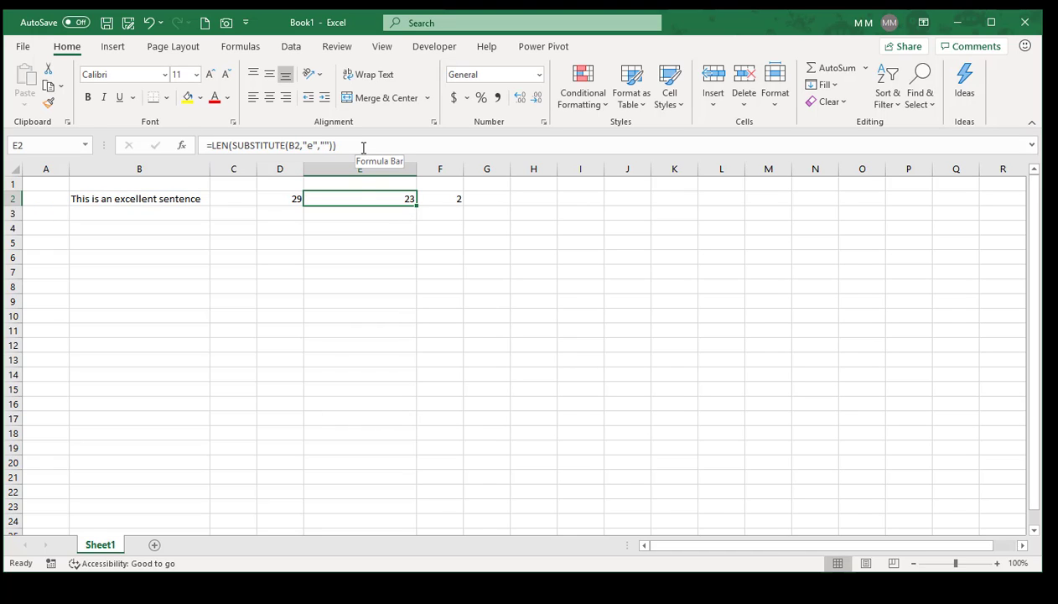
Extend the formula in cell E2 to subtract from the sentence's full length, so that it reads =LEN(B2)-LEN(SUBSTITUTE(B2,"e","")).
left_click(293, 201)
left_click(318, 199)
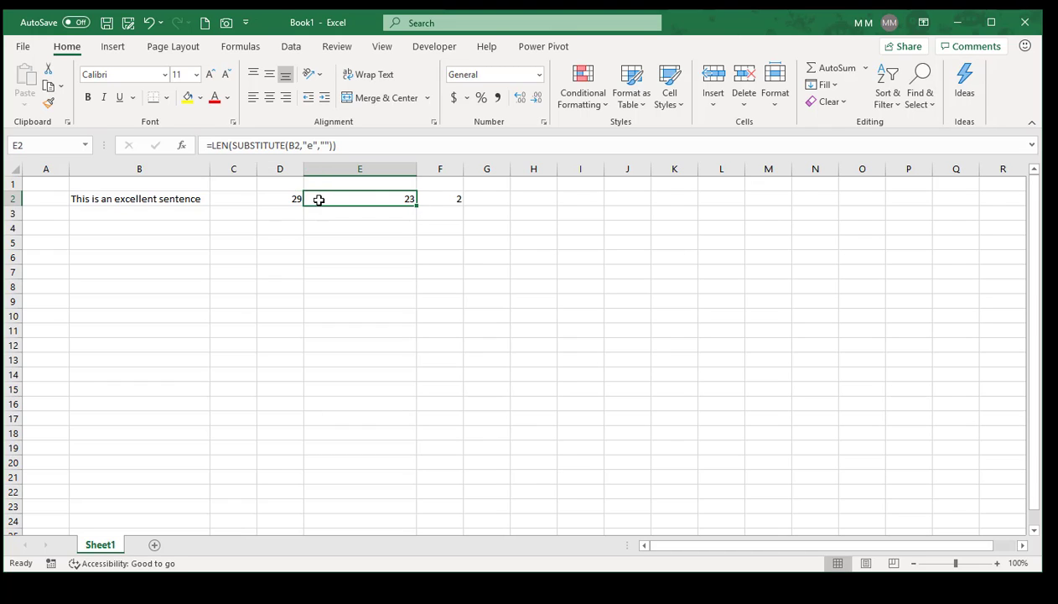
left_click(216, 147)
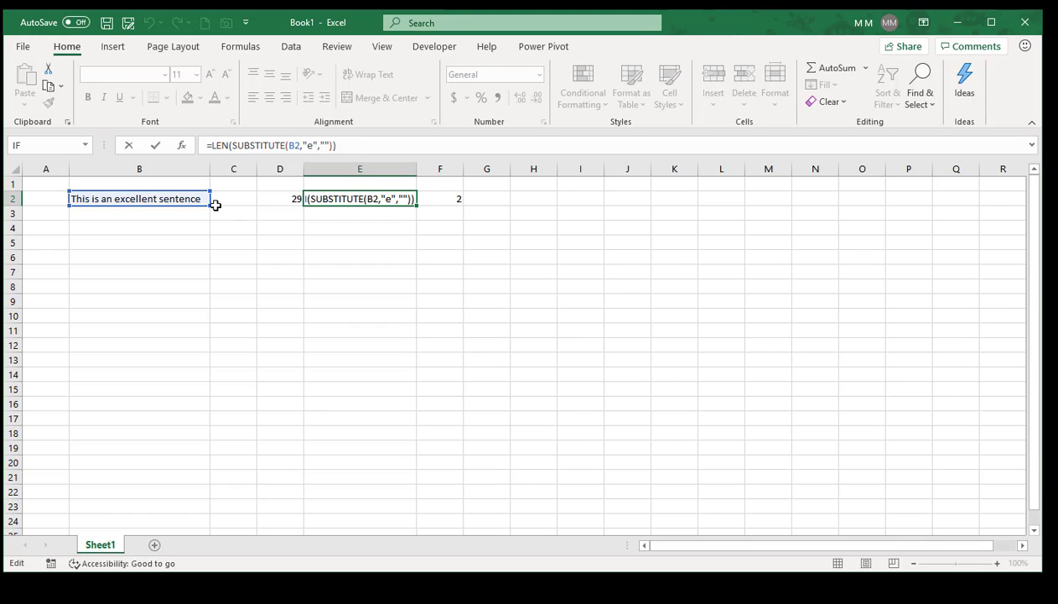
type("len(b")
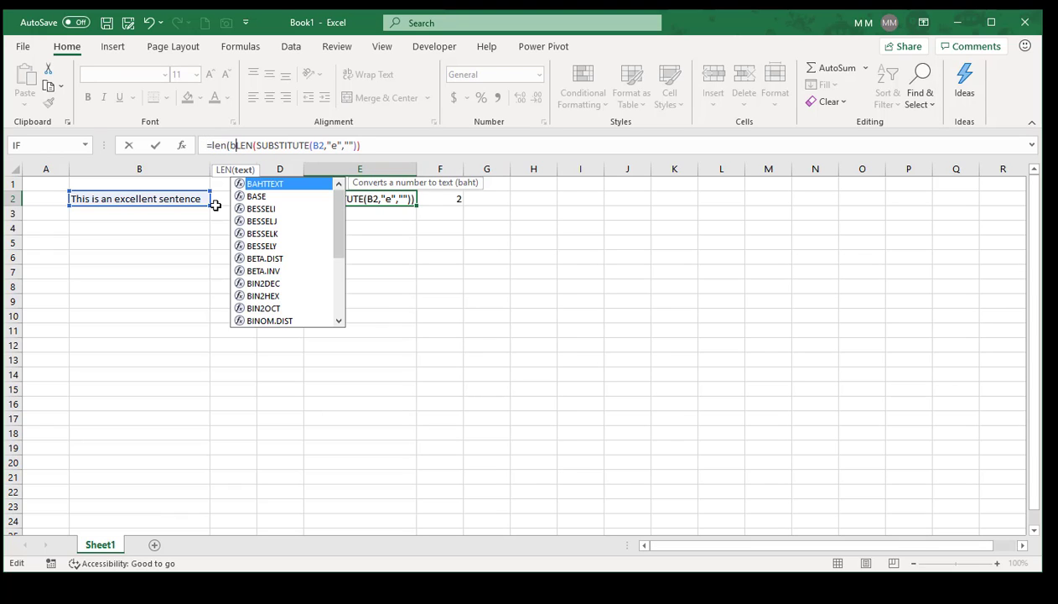
type("2")
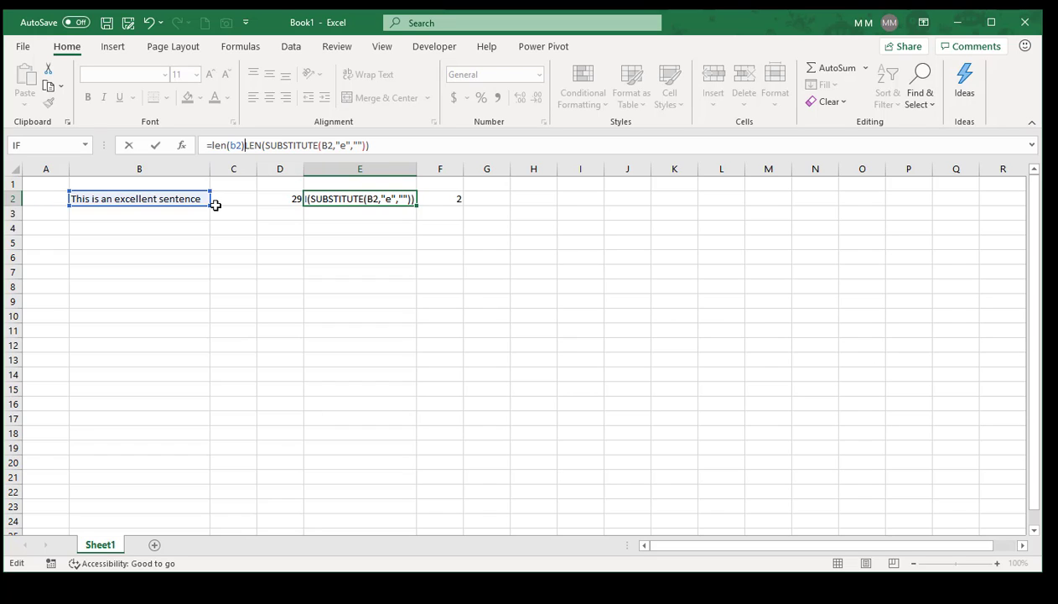
type(")-")
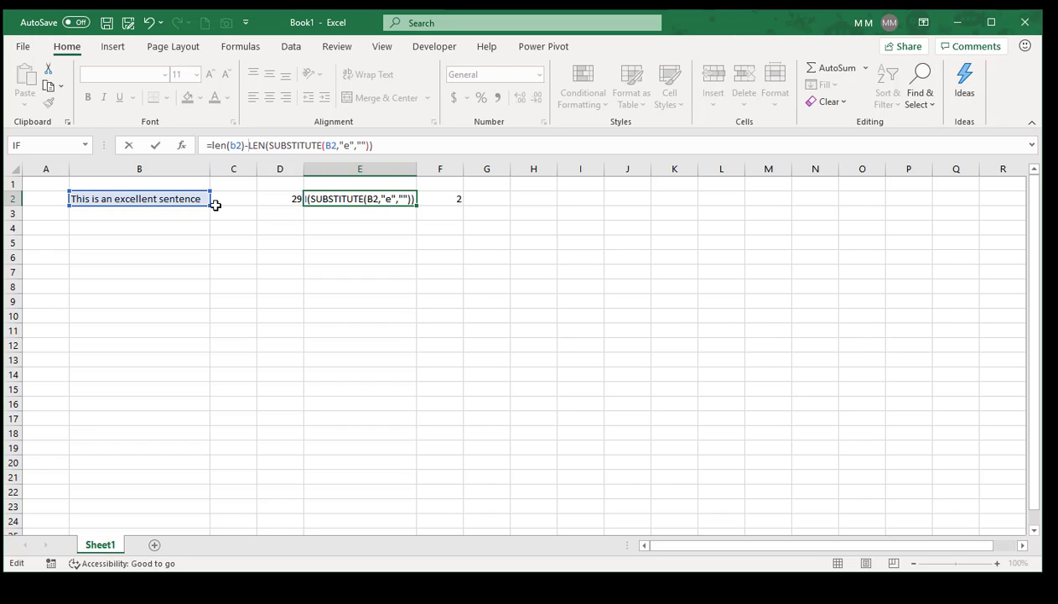
key("ctrl+Return")
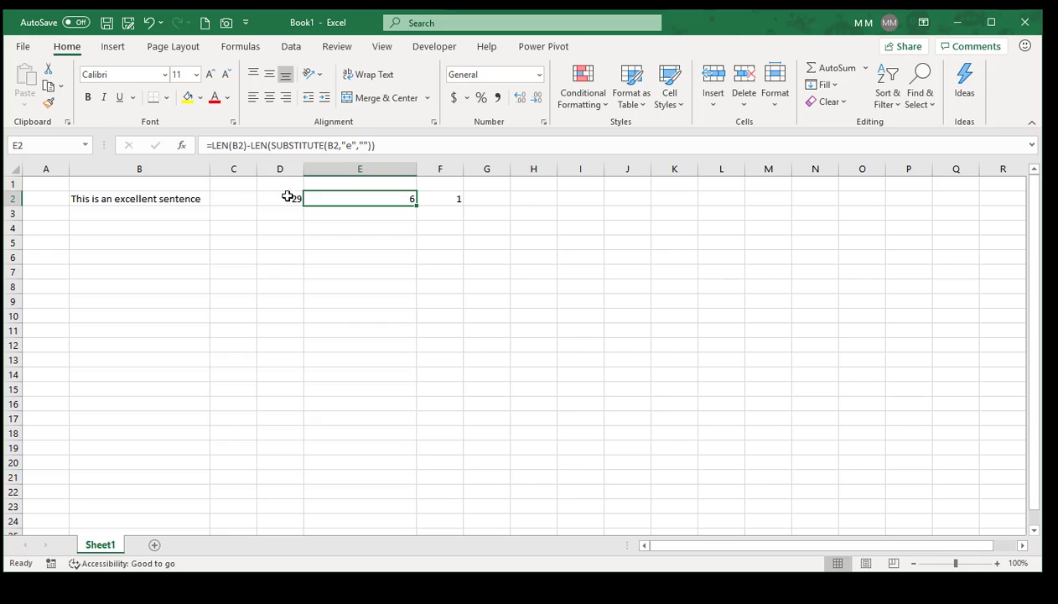
Clear the helper formulas in cells D2 and F2.
left_click_drag(286, 196, 292, 216)
key("Delete")
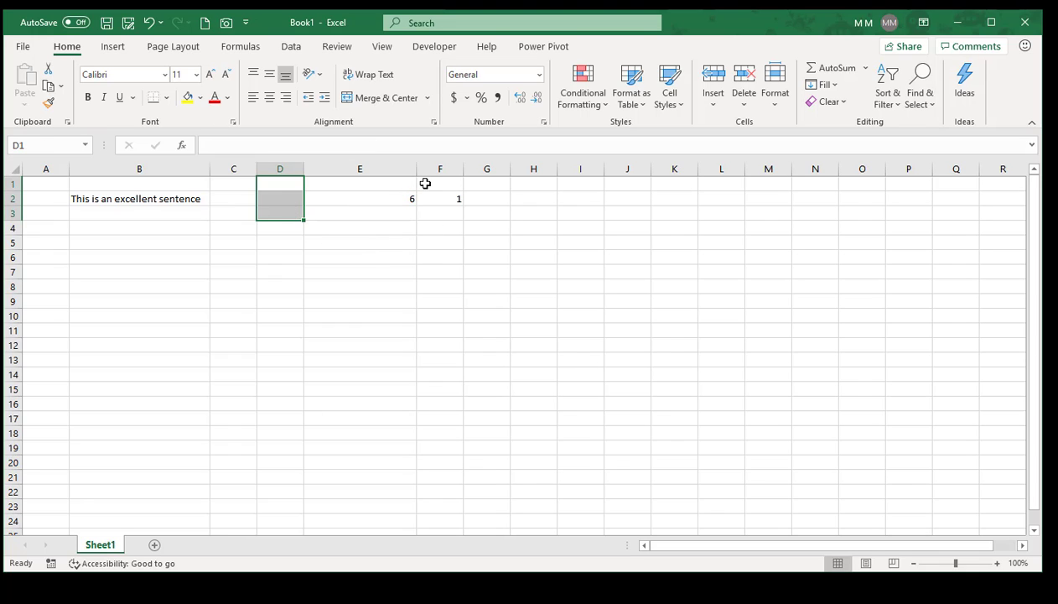
left_click_drag(430, 199, 430, 211)
key("Delete")
Replace the counted letter e with i in cell E2's formula so that it reads =LEN(B2)-LEN(SUBSTITUTE(B2,"i","")).
left_click(374, 199)
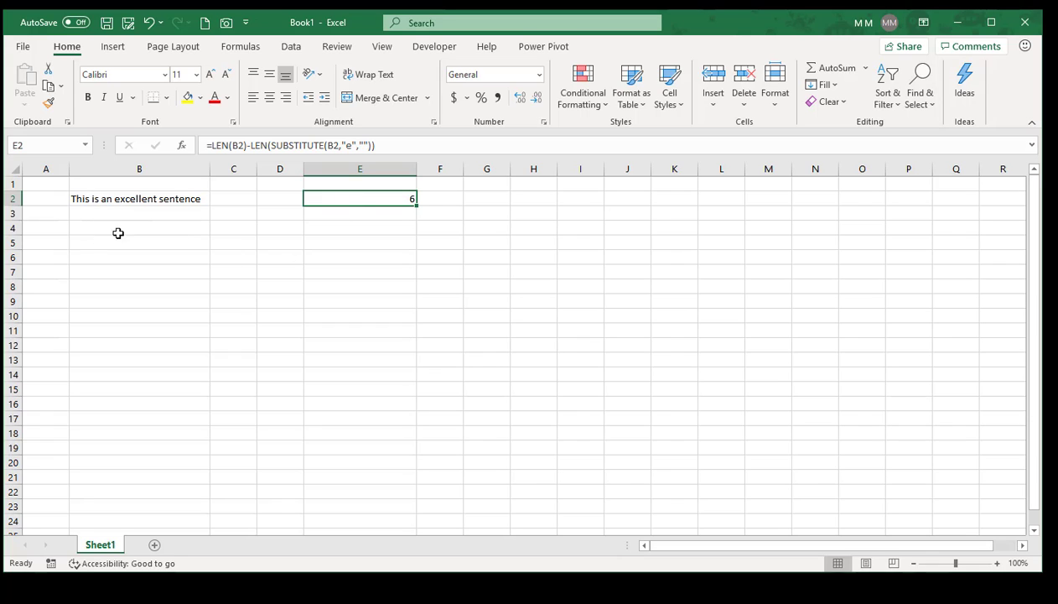
left_click(346, 145)
double_click(347, 145)
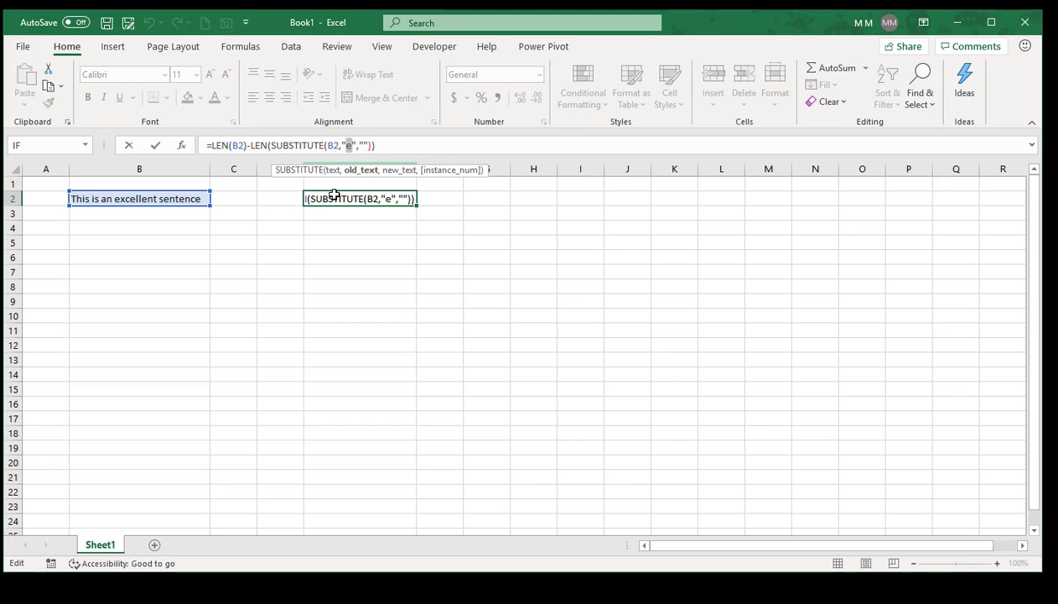
type("i")
key("ctrl+Return")
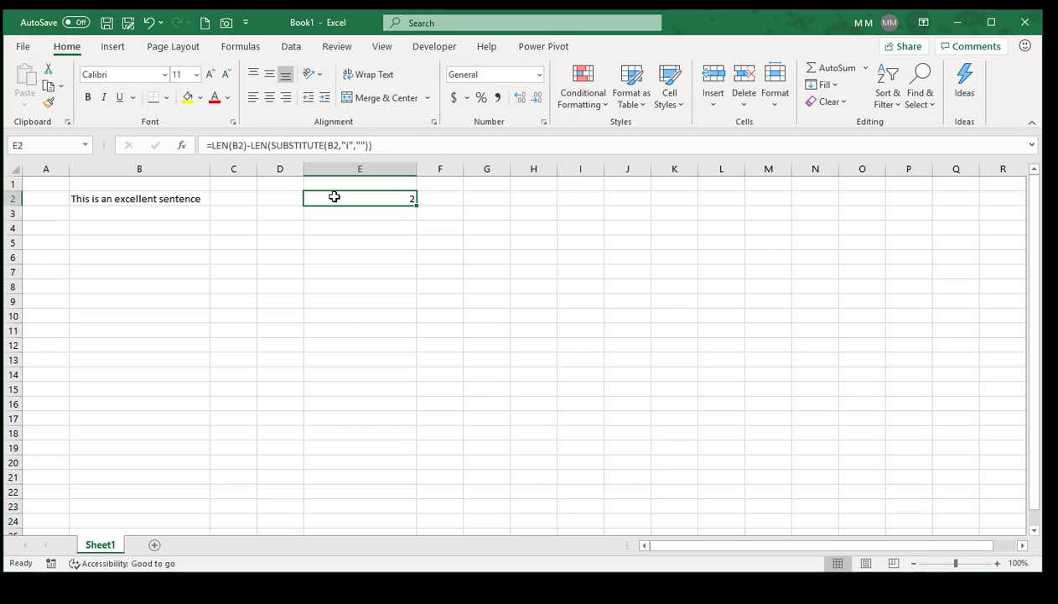